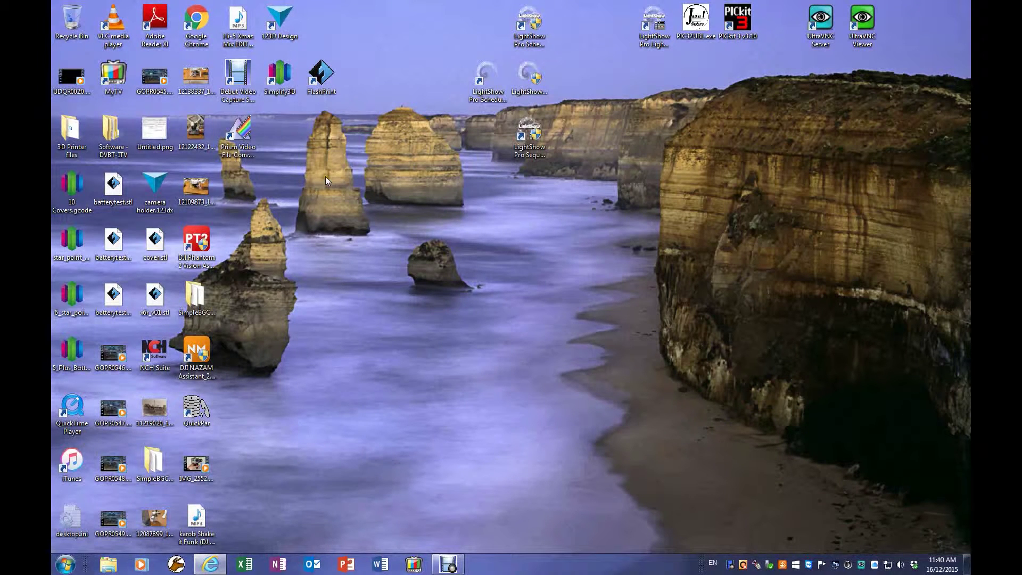
- Launch Simplify3D with the 20mm_hollow_cube loaded, select Process1 and open the Help menu
double_click(285, 77)
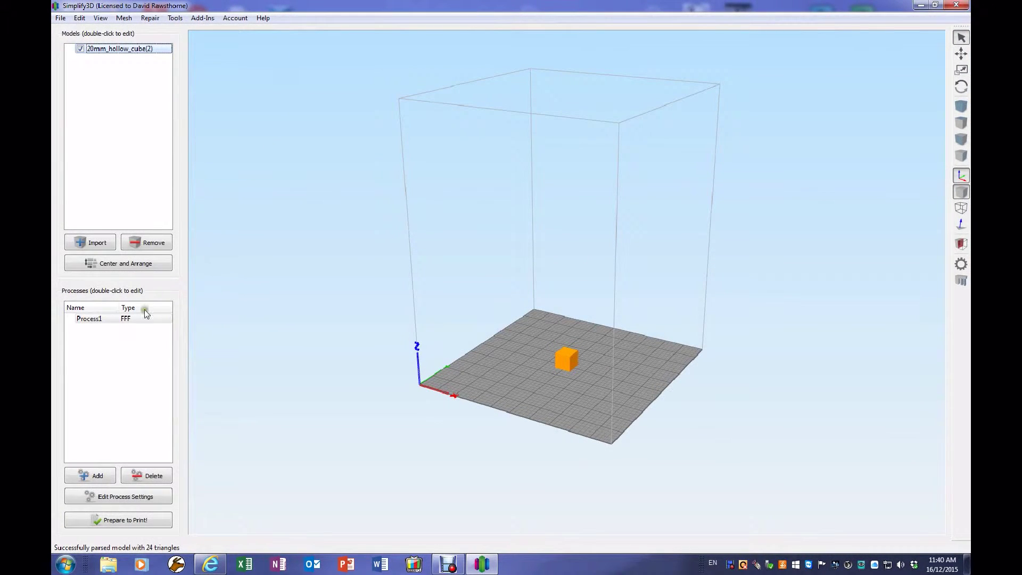
click(99, 320)
click(132, 302)
- Start Help > Configuration Assistant and select Other as the printer
click(270, 17)
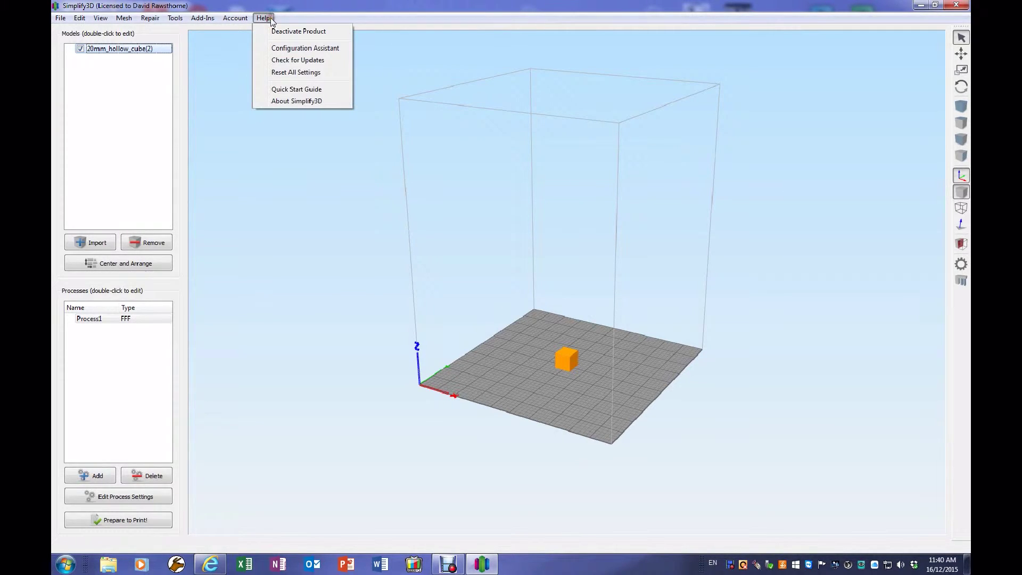
click(295, 49)
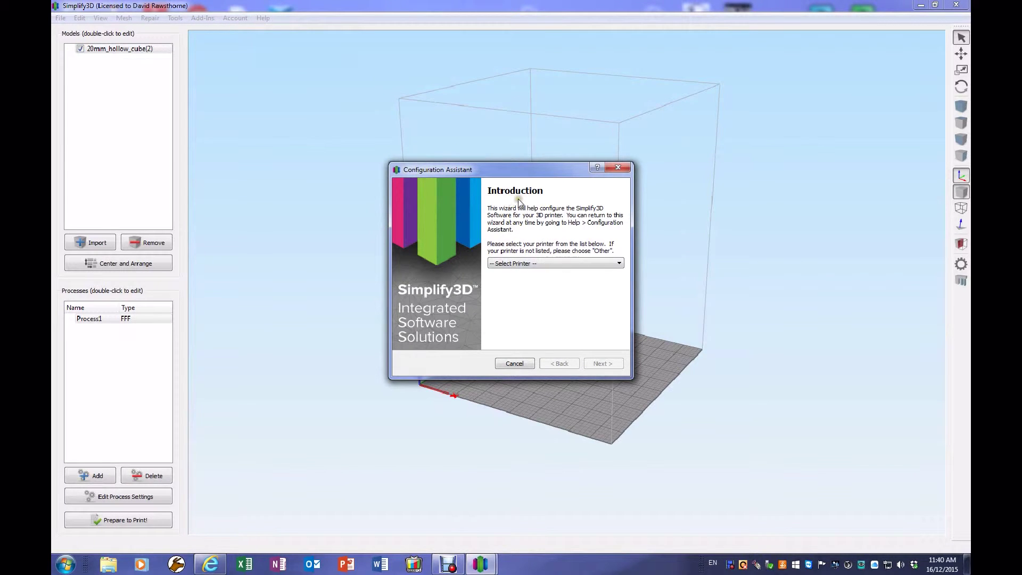
click(538, 263)
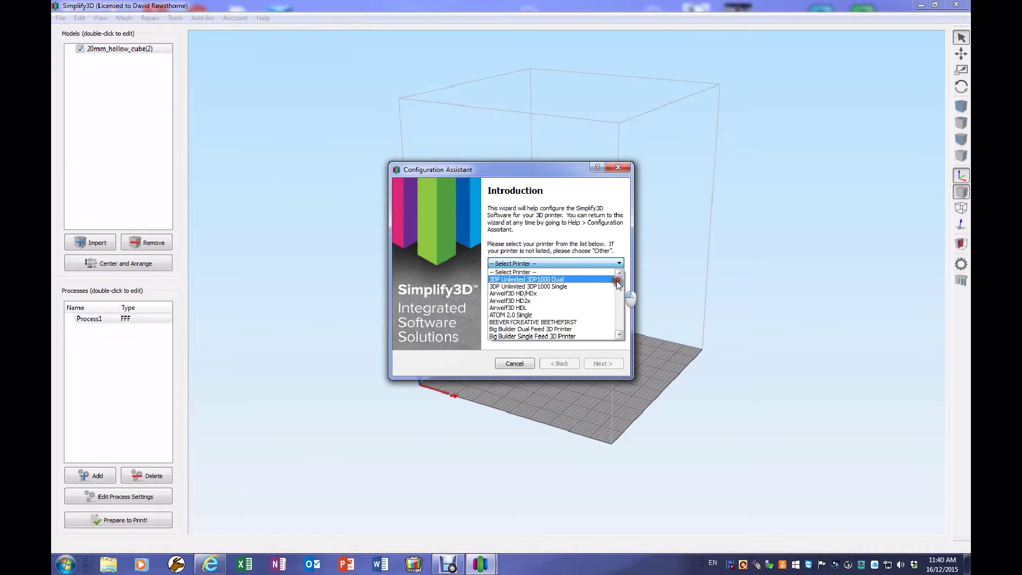
drag(617, 280, 615, 332)
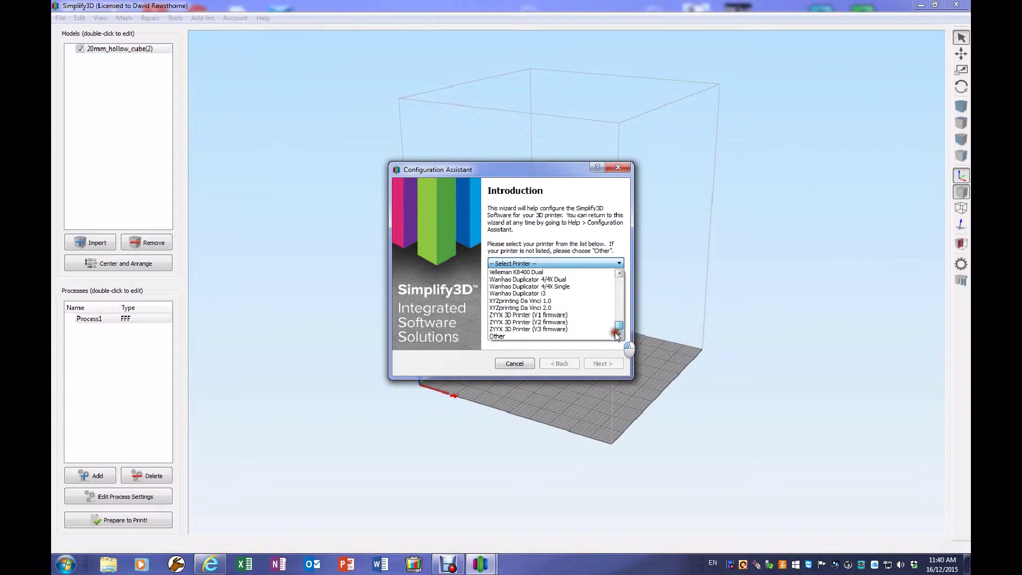
click(581, 337)
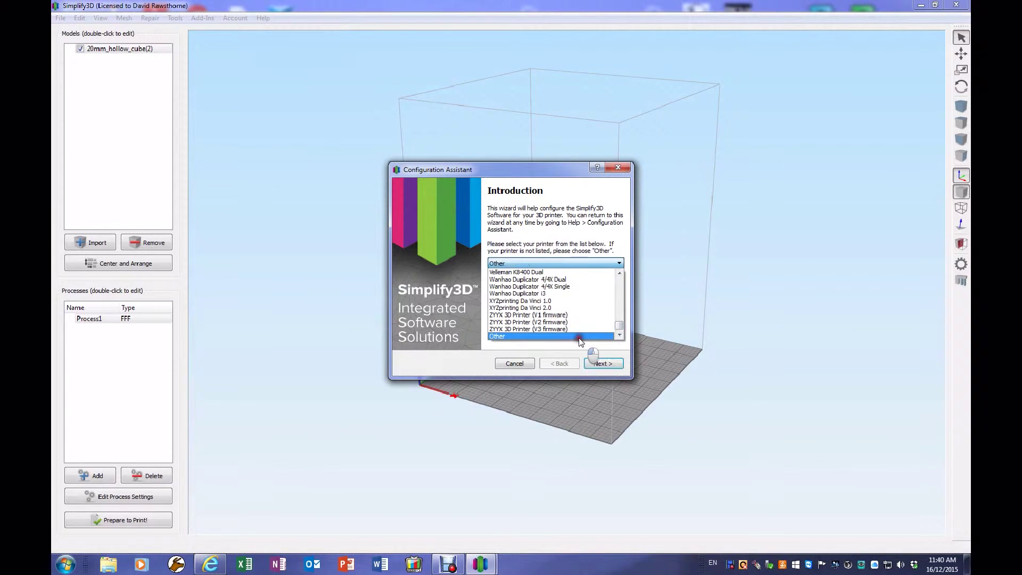
- Name the printer 'Wombot Test' with a 250 × 250 × 330 mm build volume and a heated bed
click(603, 363)
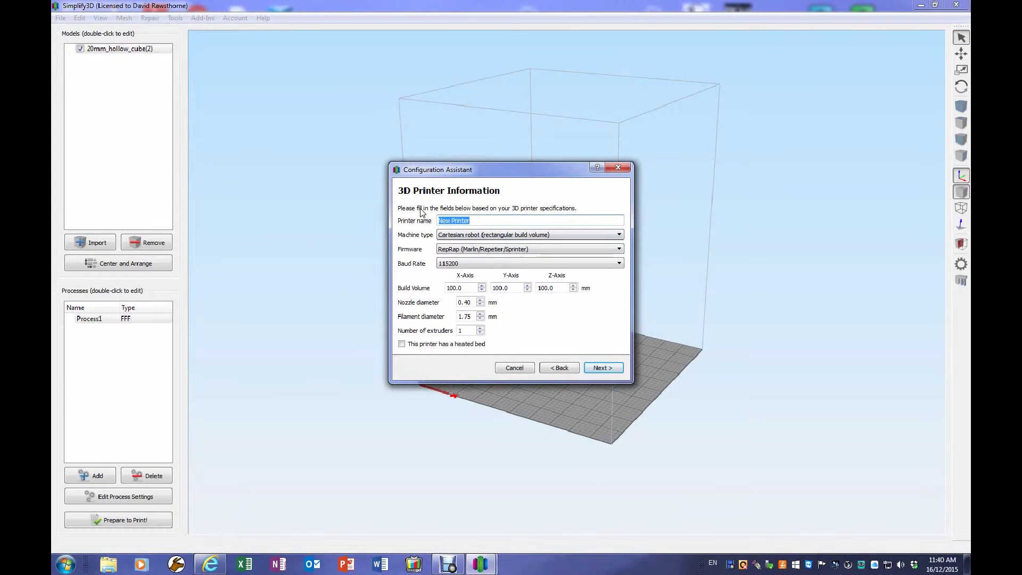
text(T)
text(Womb)
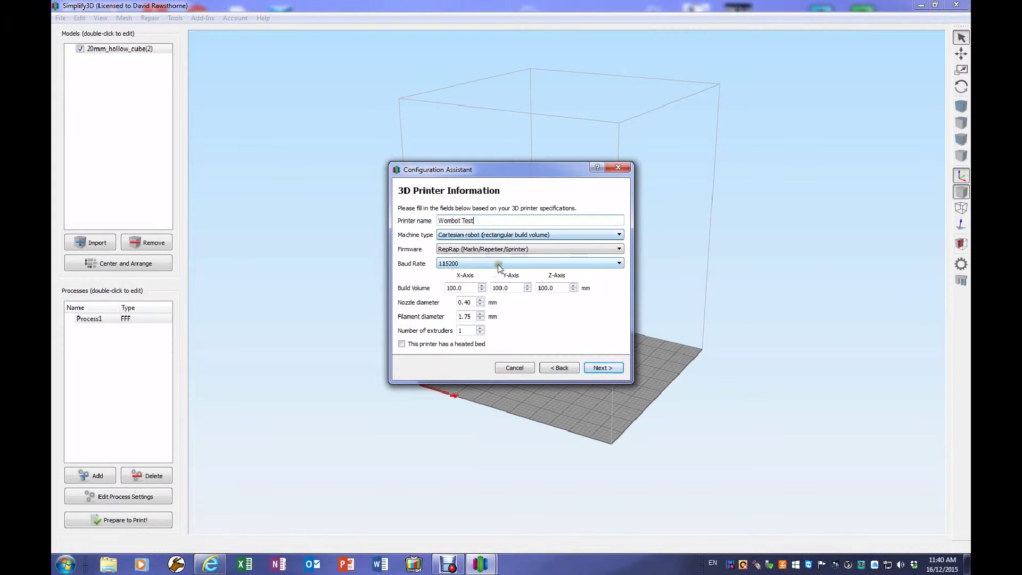
double_click(468, 288)
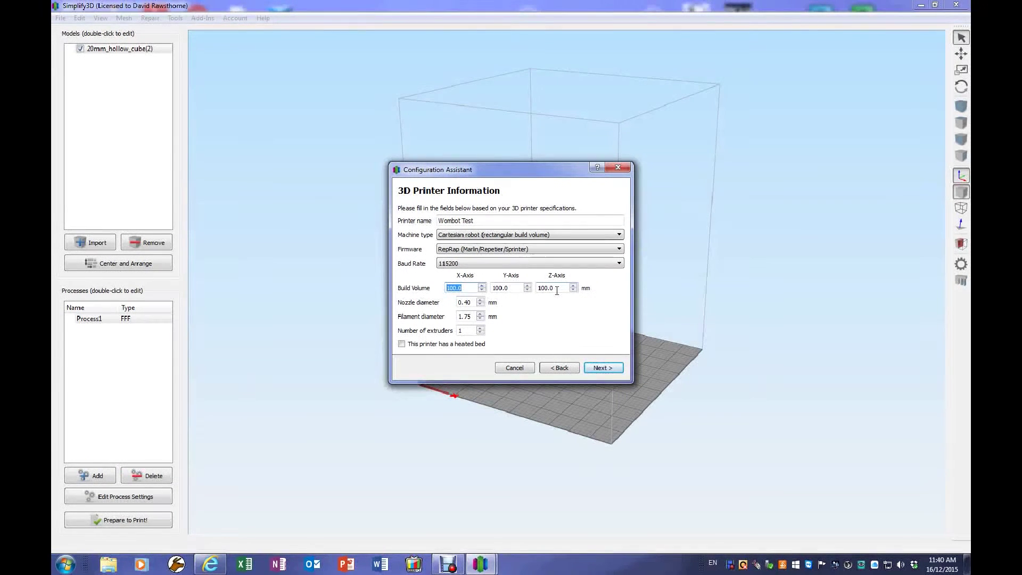
text(250)
key(Tab)
text(250)
key(Tab)
text(33)
click(407, 346)
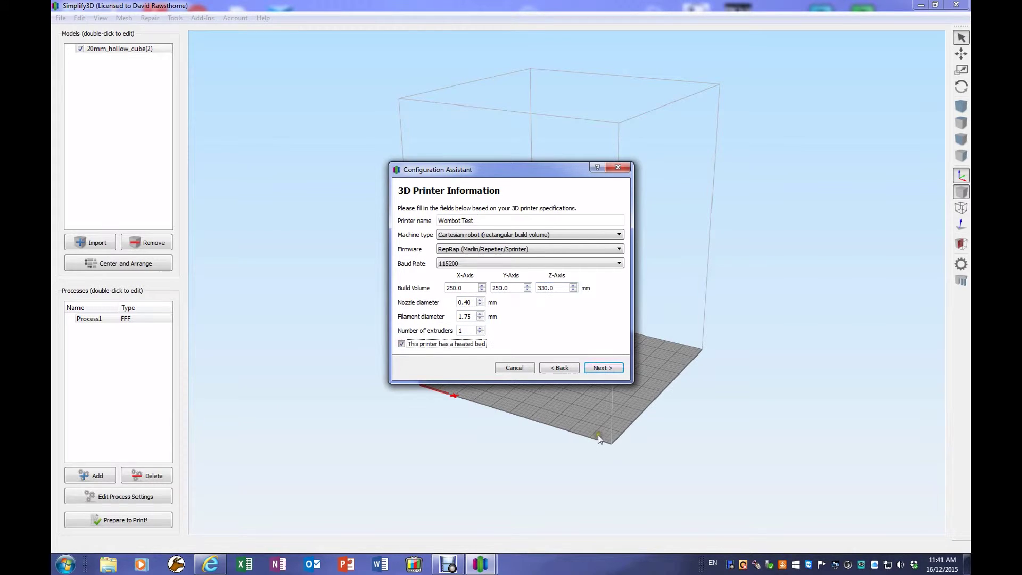
click(611, 366)
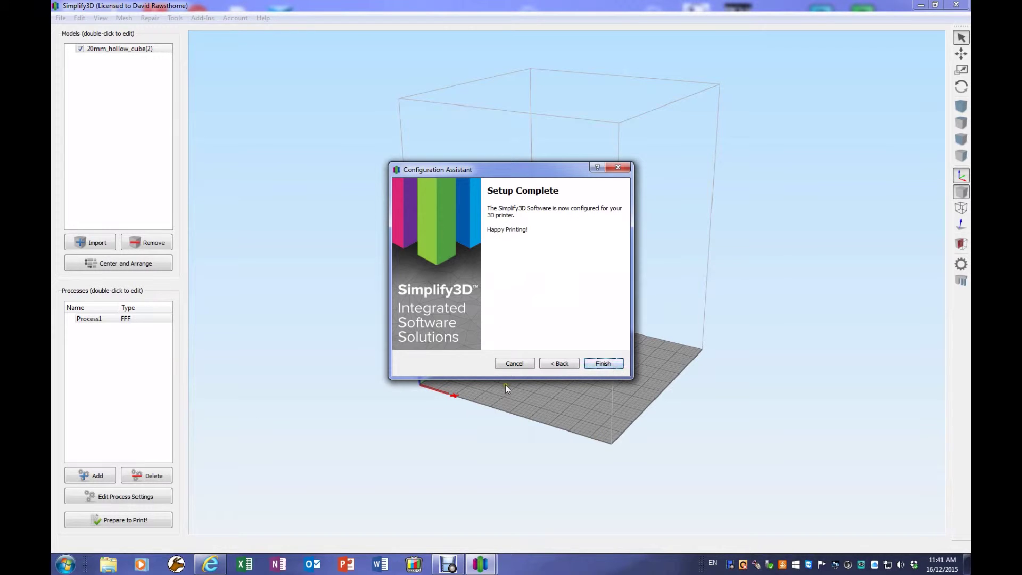
- Finish the assistant and load the 'My C7 Light covers FINAL' profile into Process1
click(596, 364)
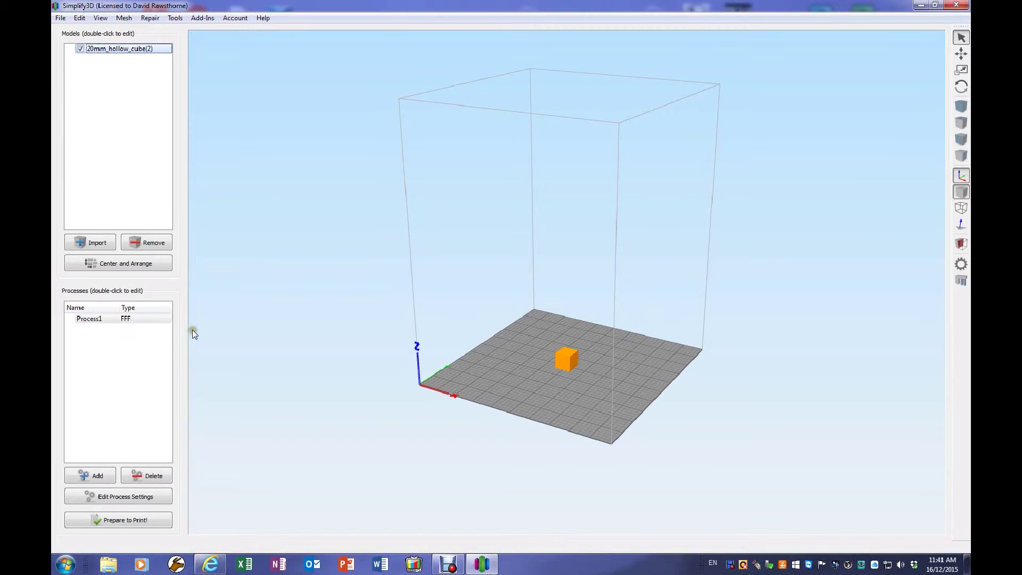
click(133, 317)
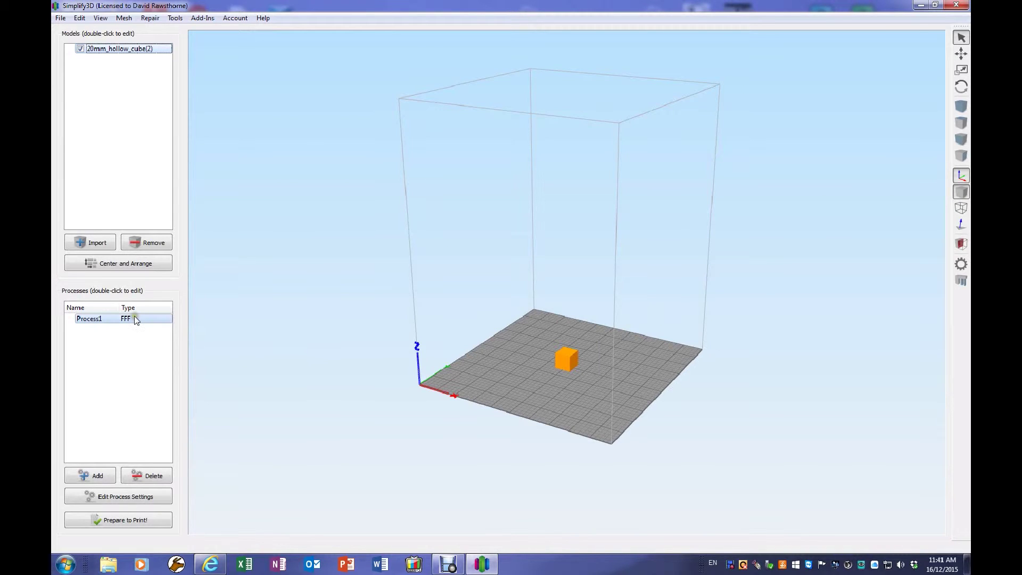
double_click(90, 318)
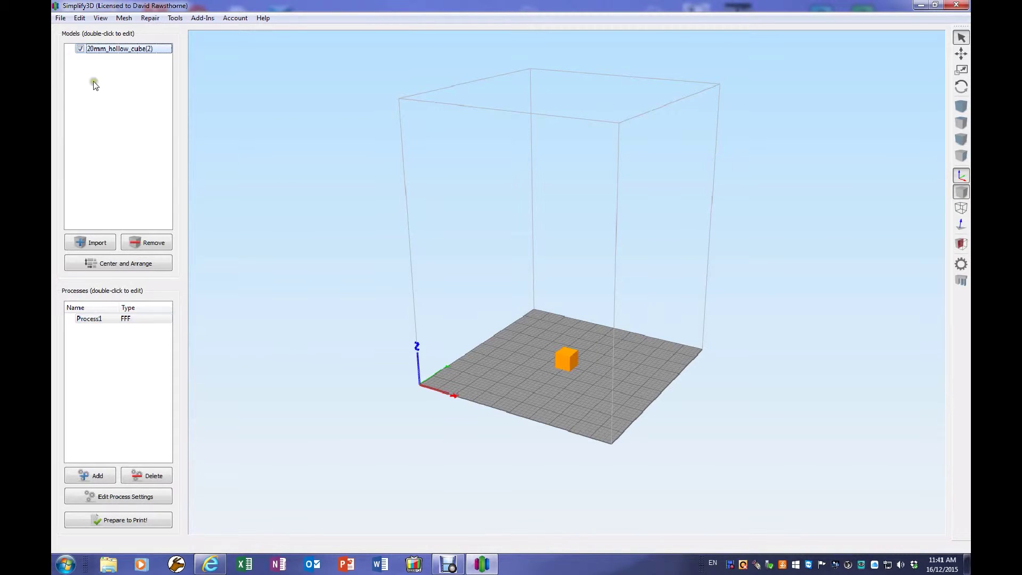
double_click(106, 319)
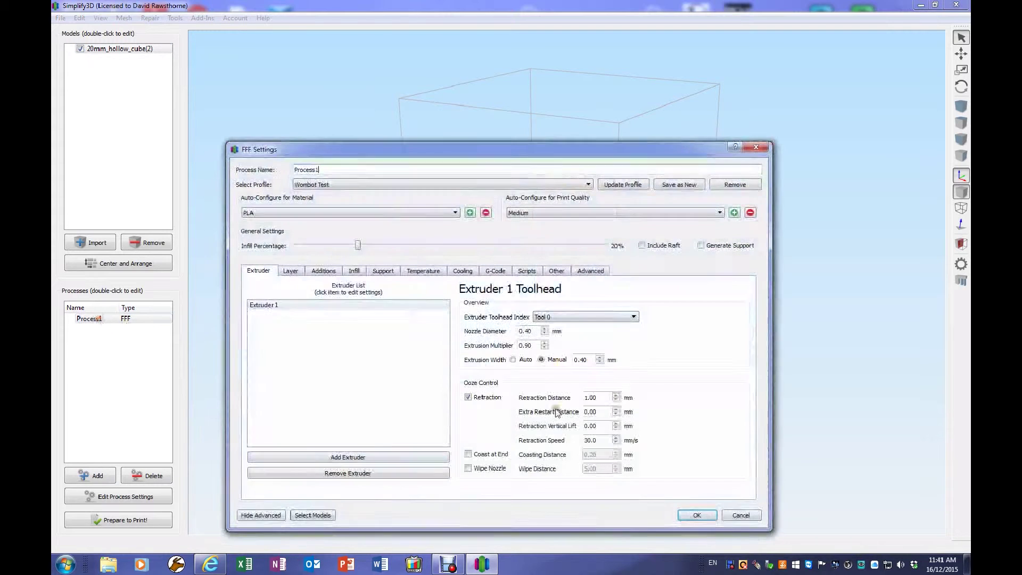
click(308, 187)
click(311, 215)
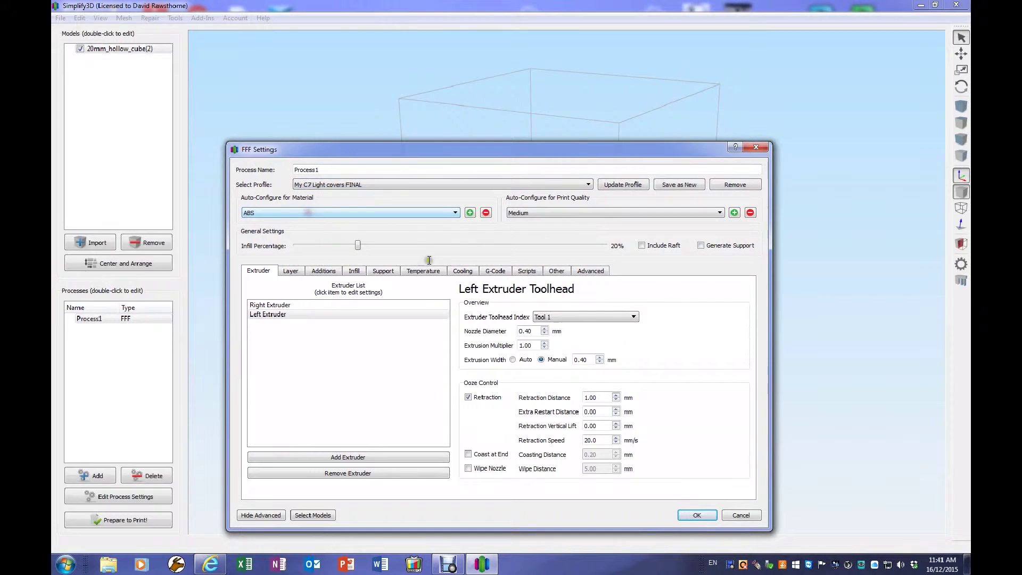
click(697, 516)
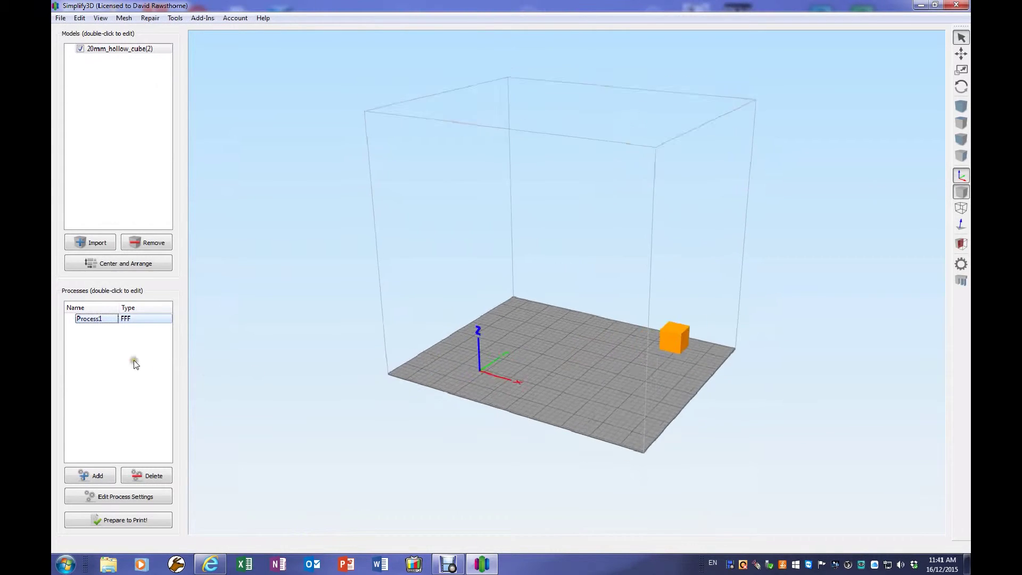
- Centre the cube on the build plate, orbit the view, and select Process1
click(130, 261)
mouse_move(443, 371)
mouse_down()
mouse_move(486, 446)
mouse_move(450, 365)
mouse_move(442, 388)
mouse_move(460, 373)
mouse_up()
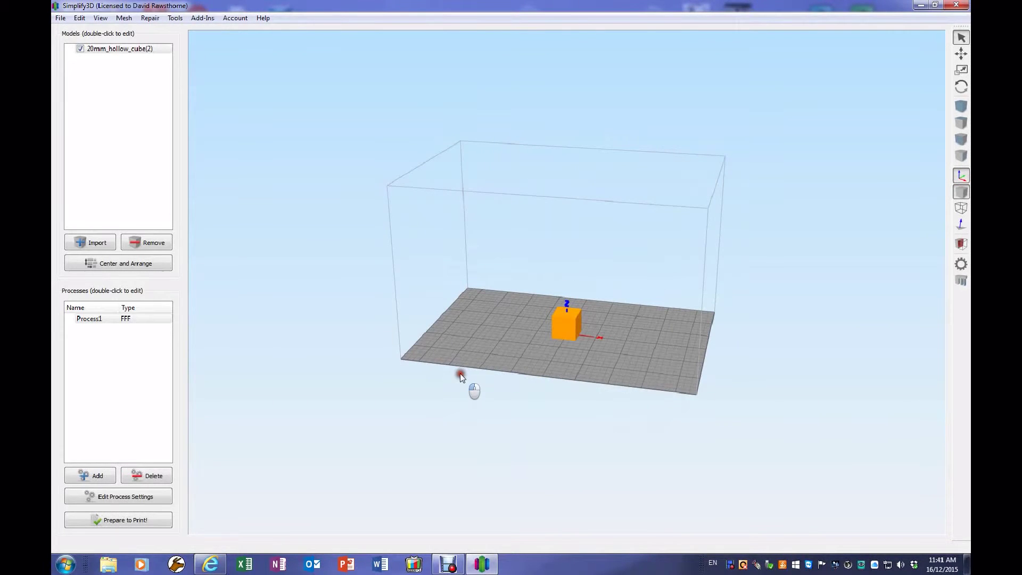
click(85, 320)
click(87, 321)
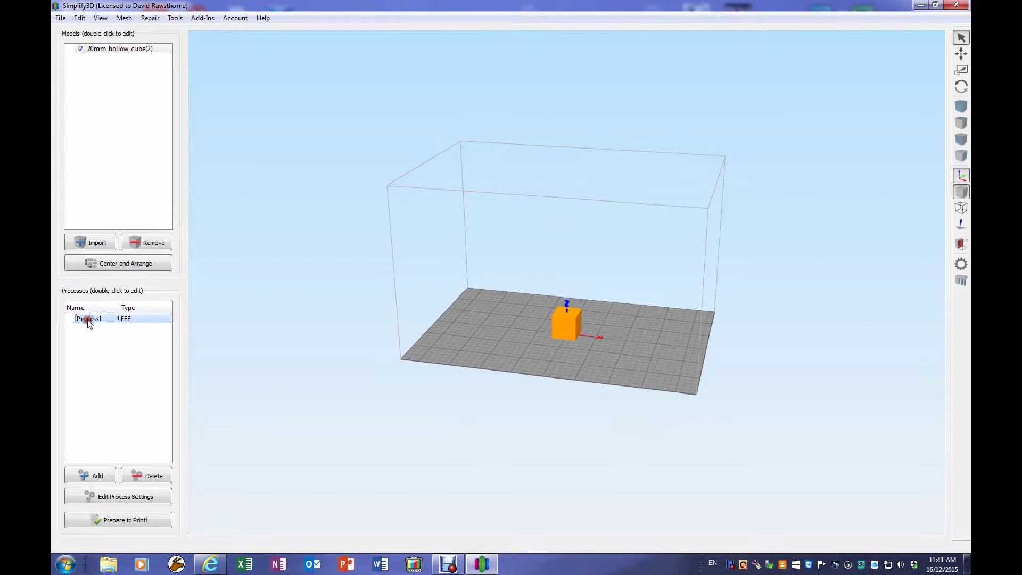
- Load the Wombot Test profile into Process1 and apply it
double_click(89, 321)
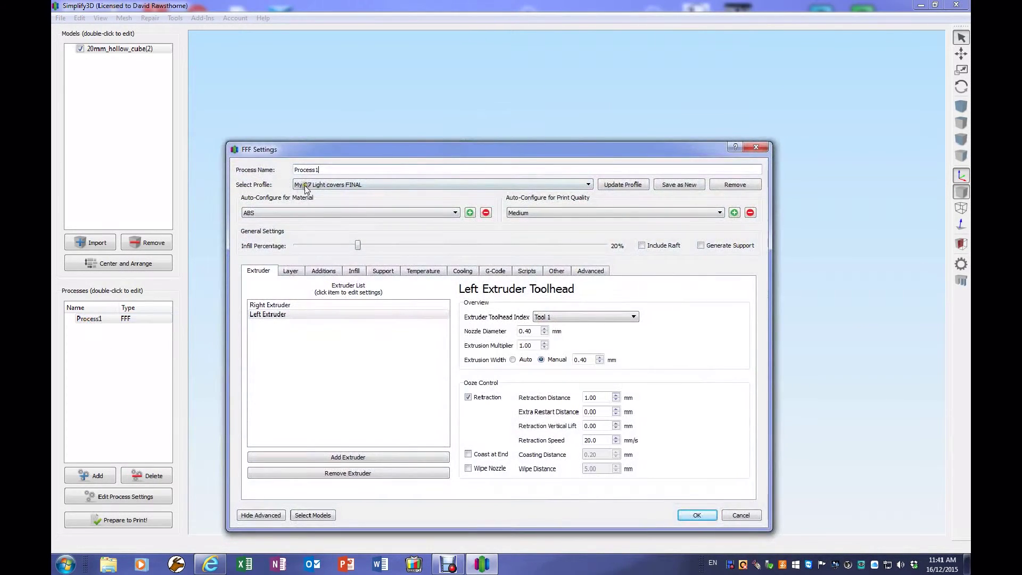
click(301, 185)
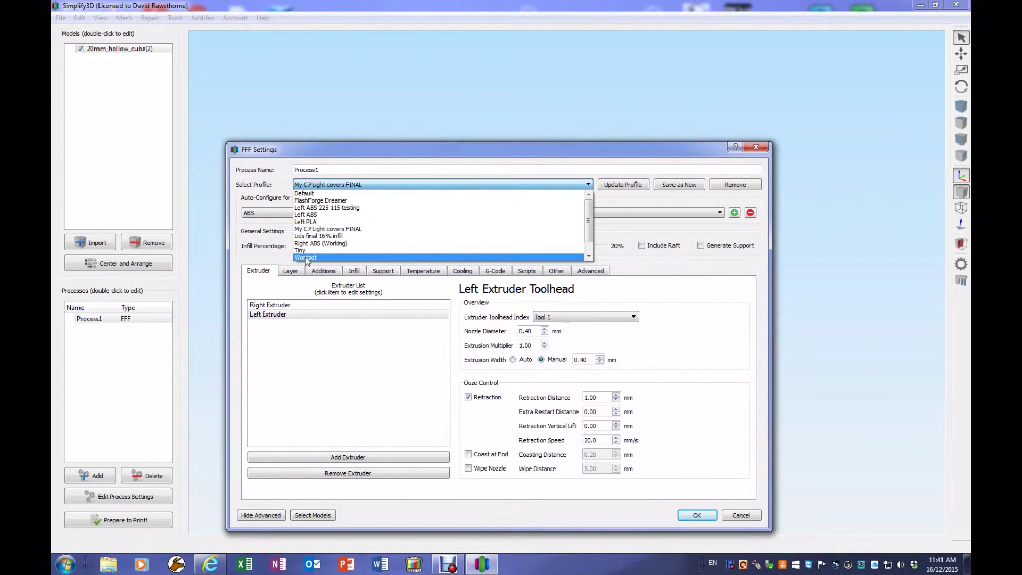
scroll(314, 258, down, 1)
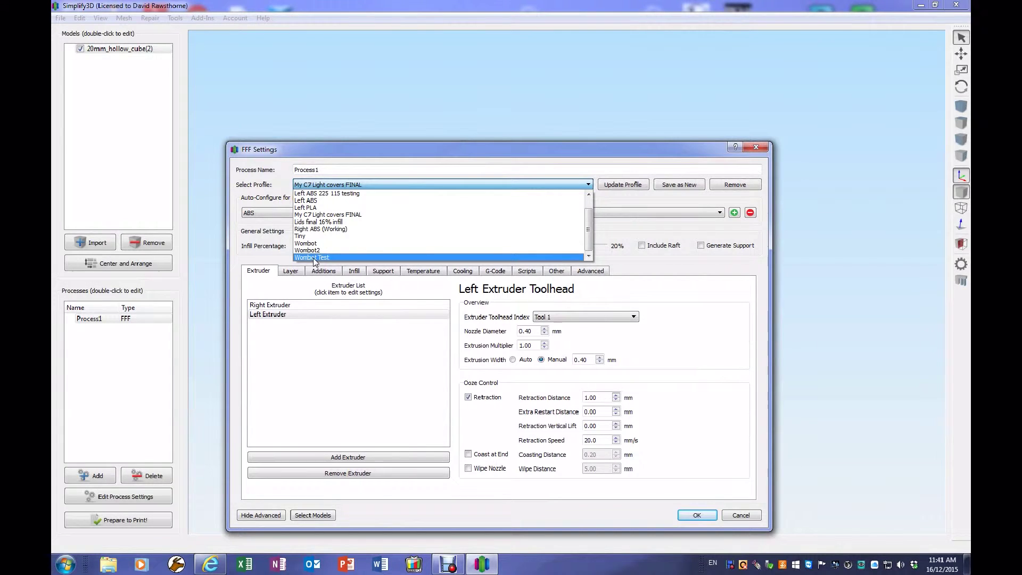
click(314, 257)
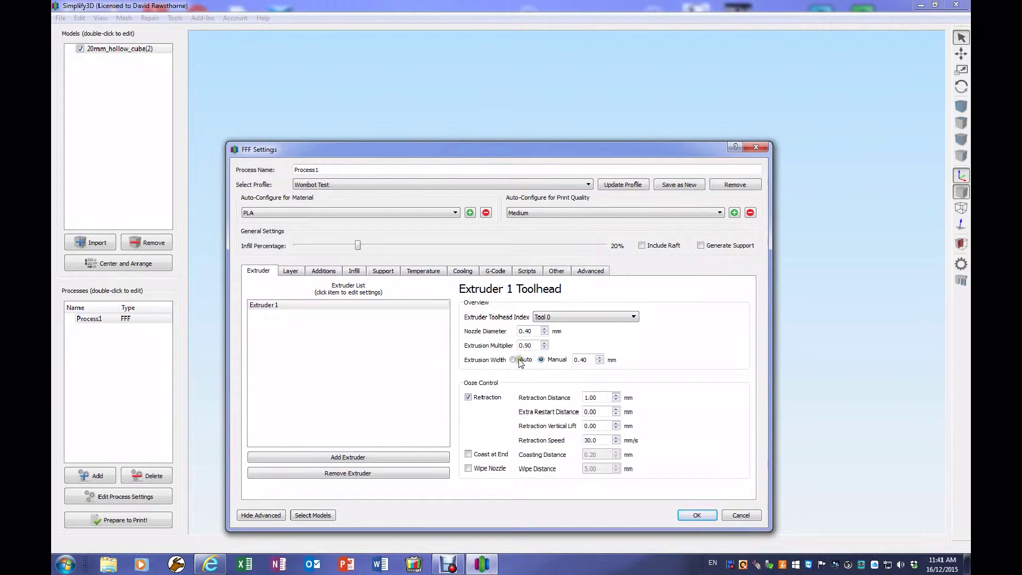
click(698, 514)
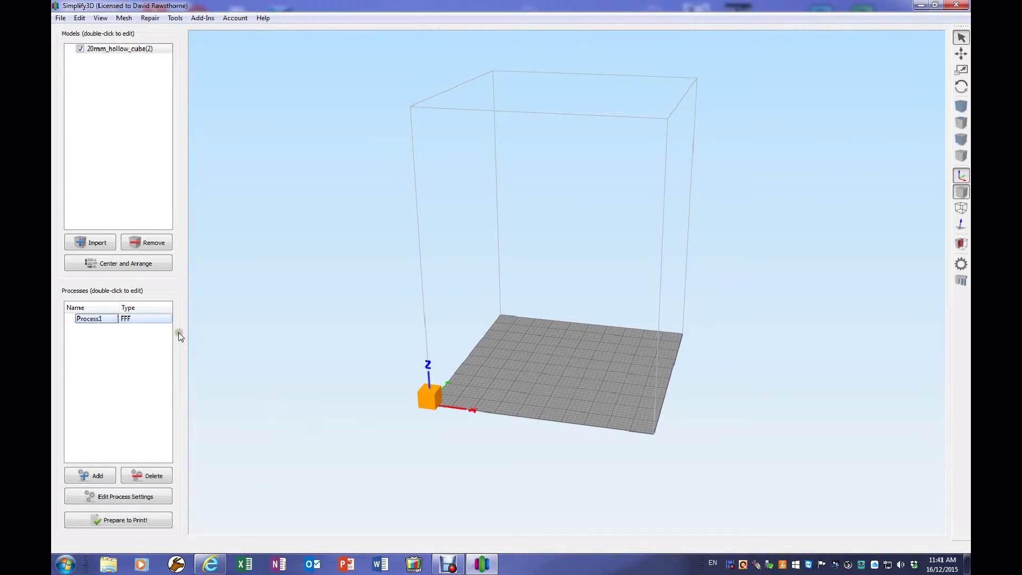
- Centre and arrange the 20mm_hollow_cube on the Wombot Test build plate
click(137, 263)
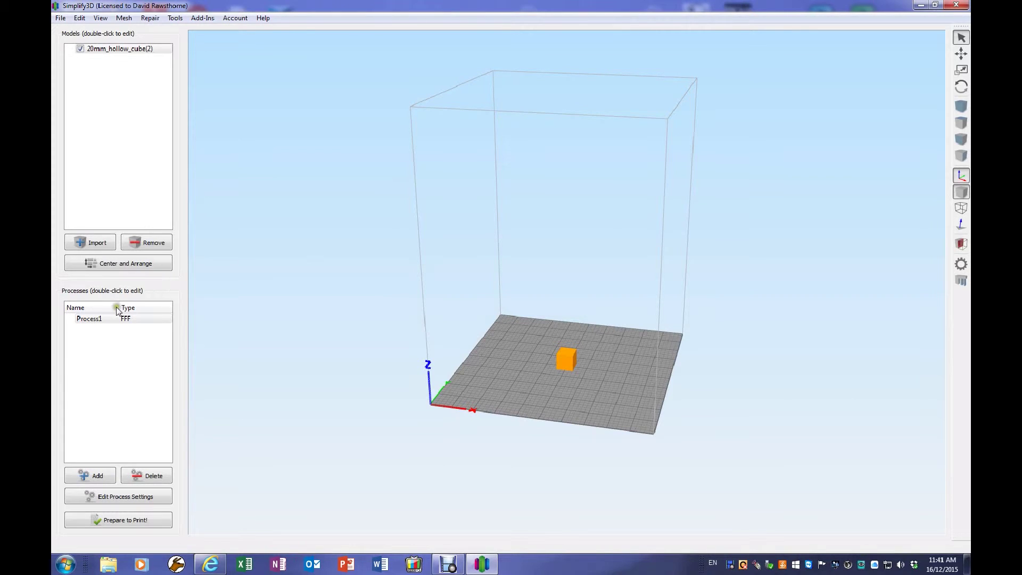
- Reopen Process1's settings and raise the Extrusion Multiplier from 0.90 to 1.00
double_click(89, 318)
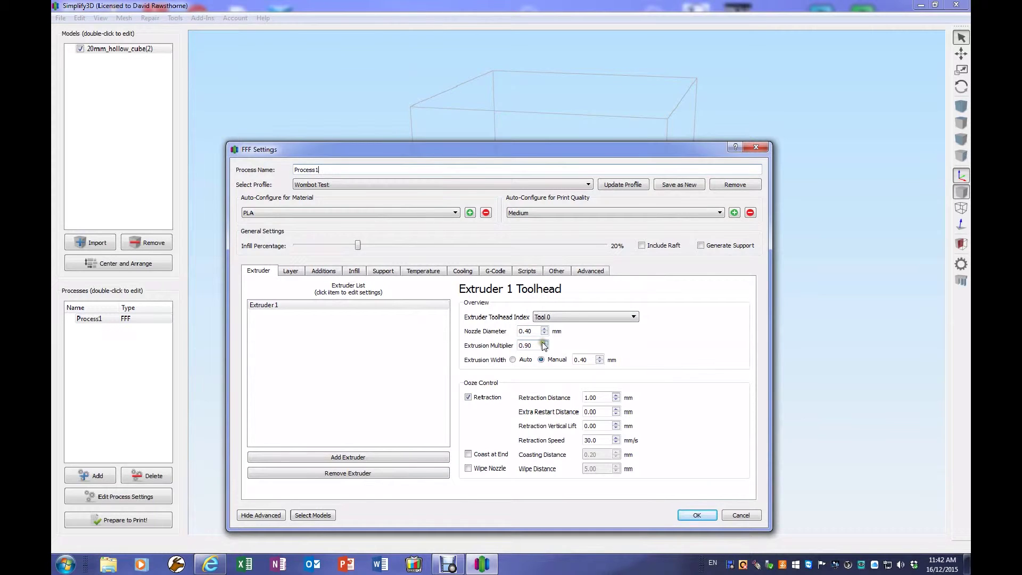
scroll(544, 343, up, 8)
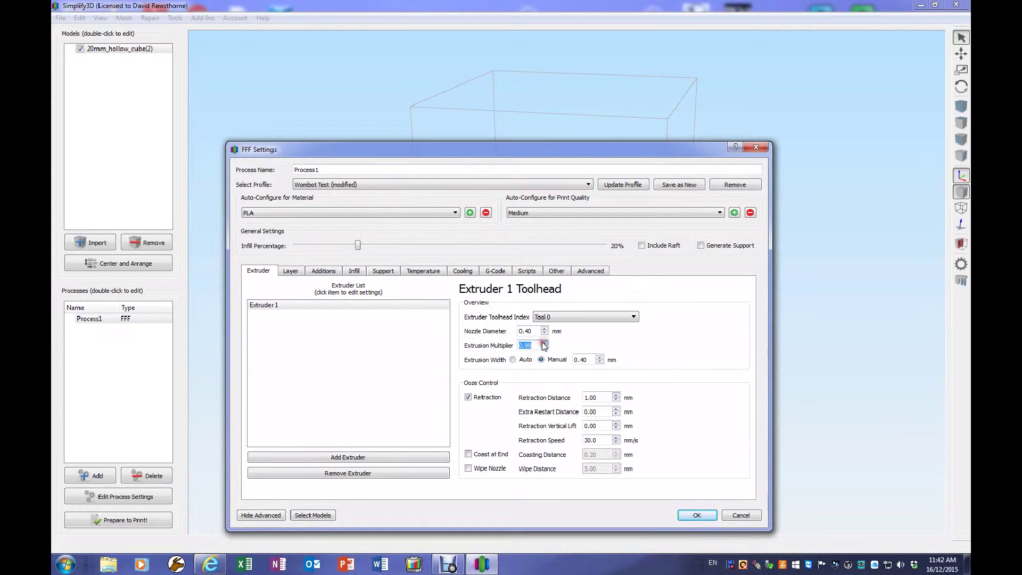
scroll(543, 343, up, 1)
- Review the Layer, Additions, Infill, Support, Extruder 1 Temperature and Scripts settings
click(290, 271)
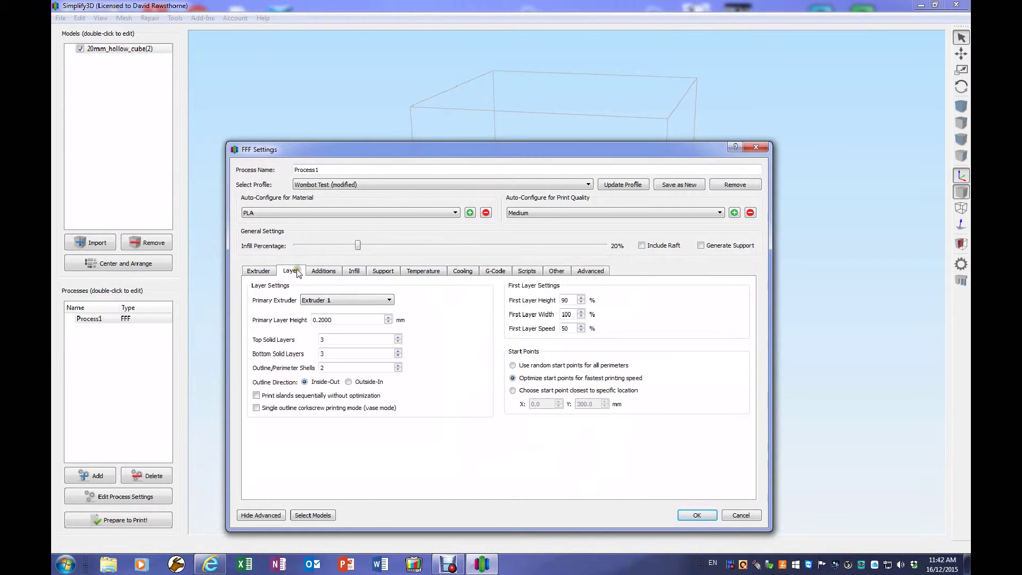
click(334, 272)
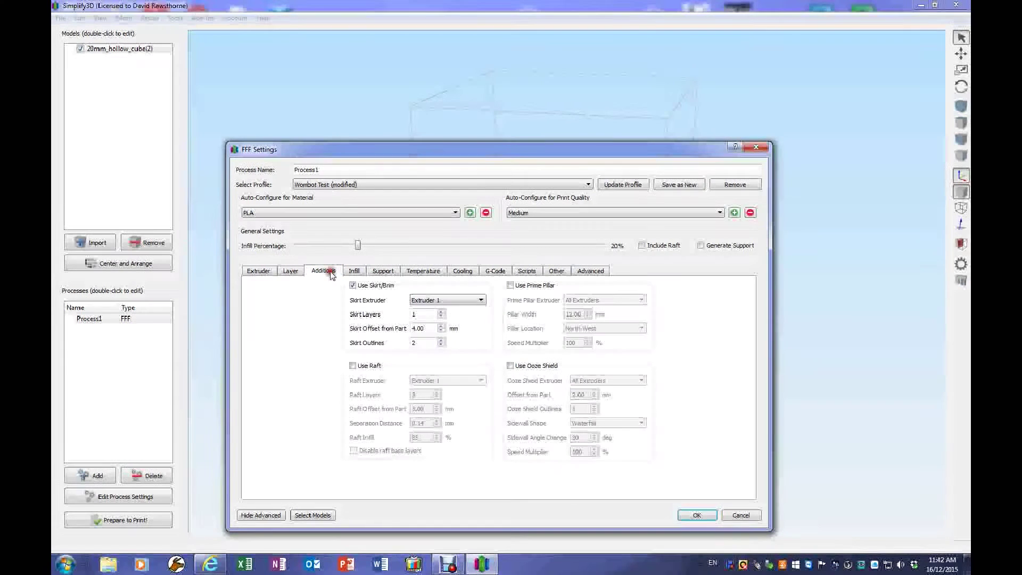
click(354, 271)
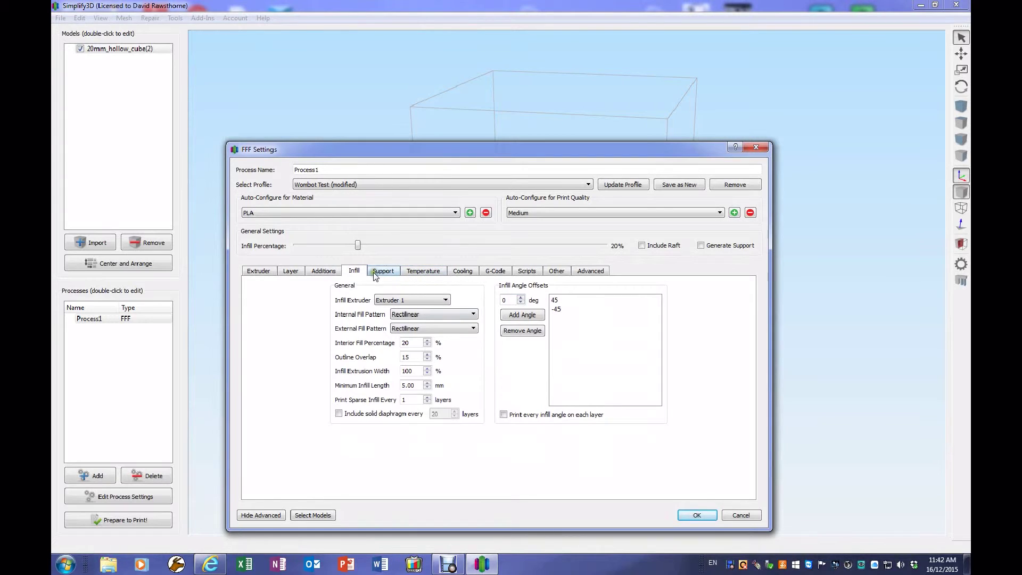
click(376, 273)
click(423, 271)
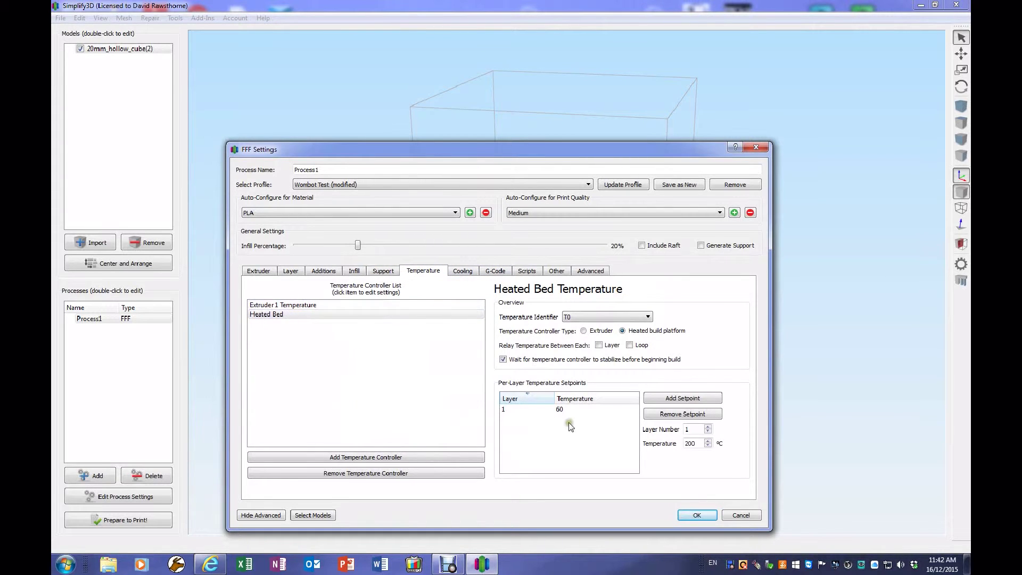
click(309, 305)
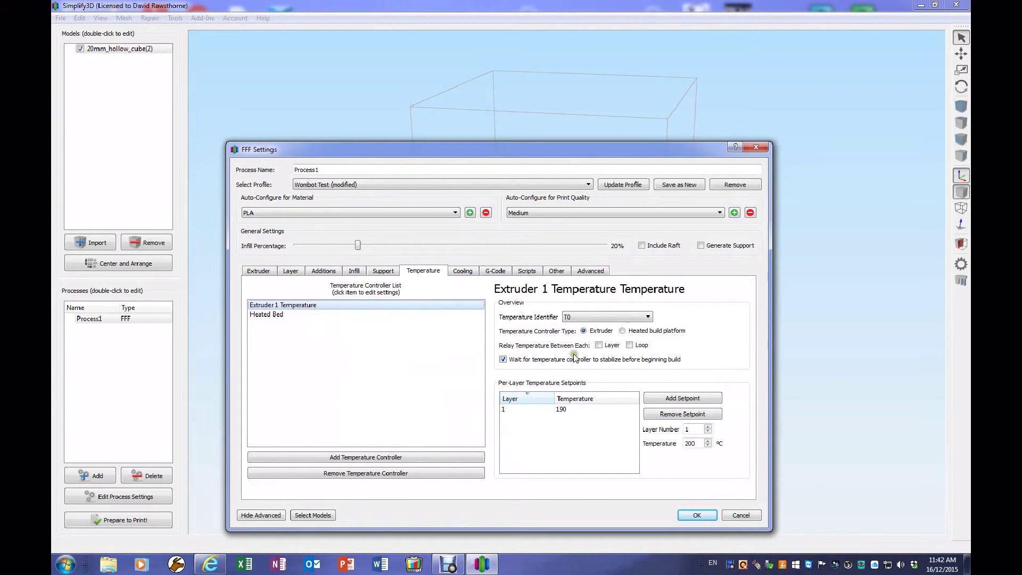
click(528, 271)
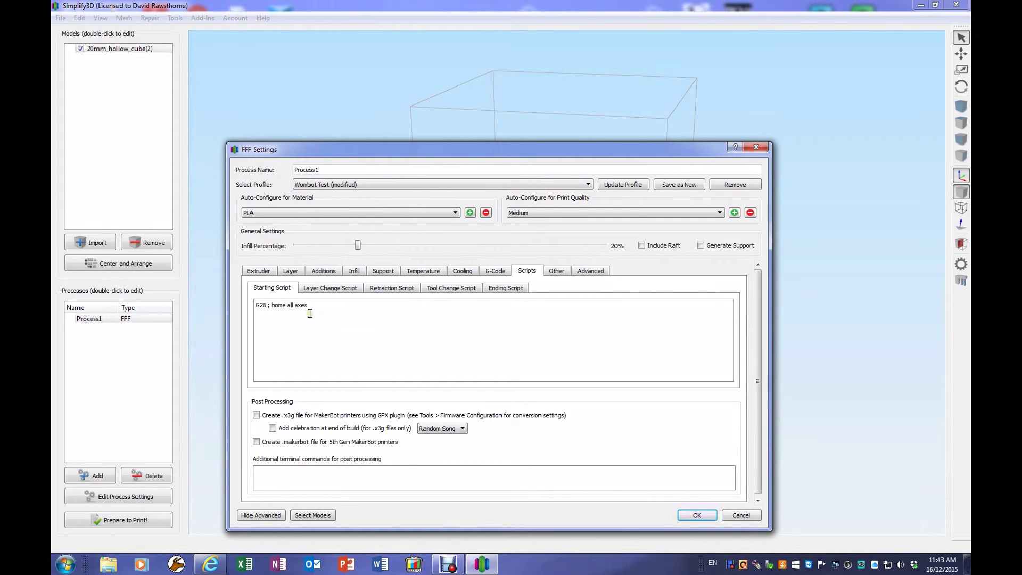
- Show the Ending Script with M104 S0, M140 S0 and M84
click(498, 288)
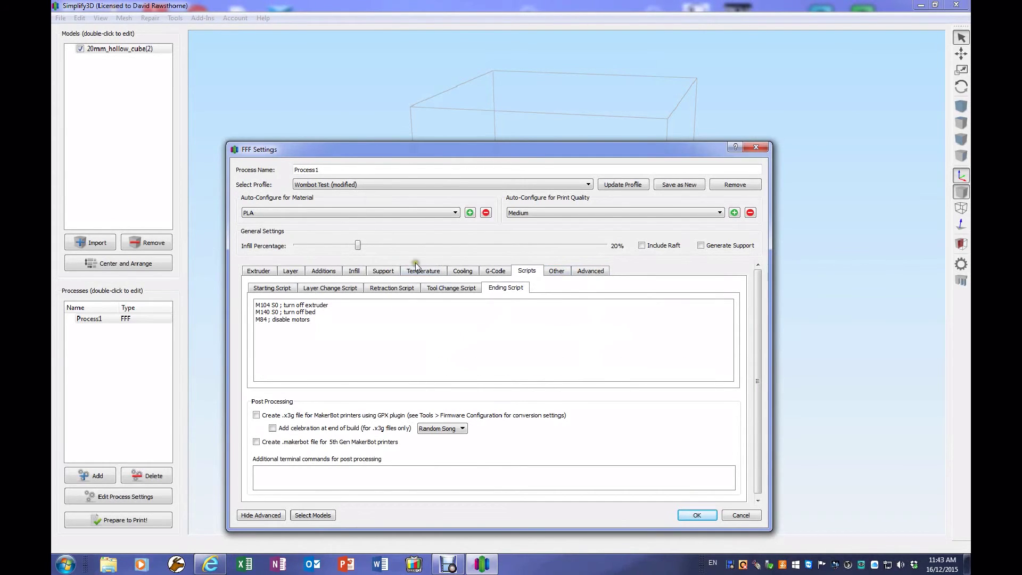
- Switch to the Wombot profile, saving the Wombot Test edits, and confirm with OK
click(332, 184)
click(331, 195)
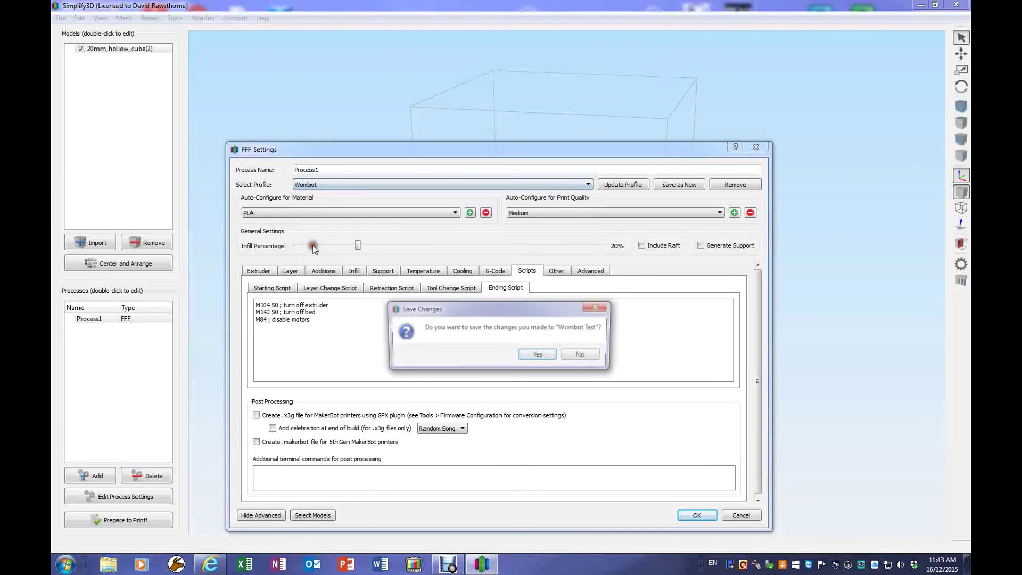
click(538, 355)
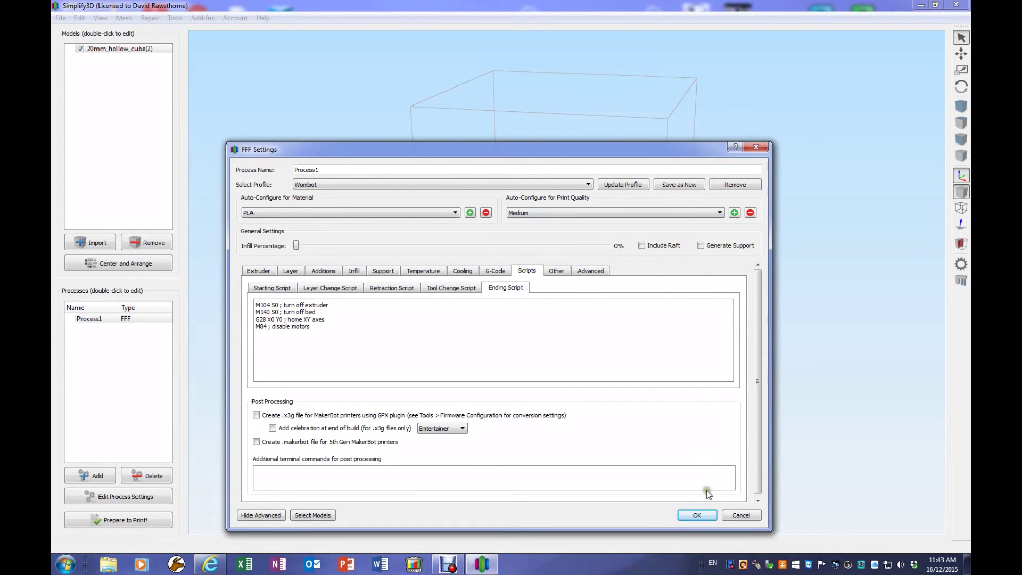
click(694, 515)
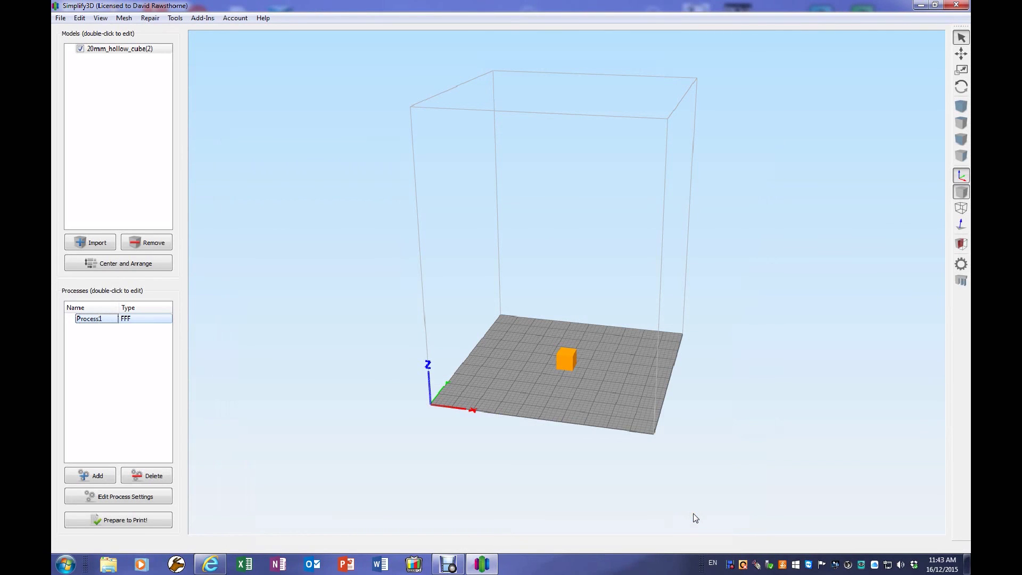